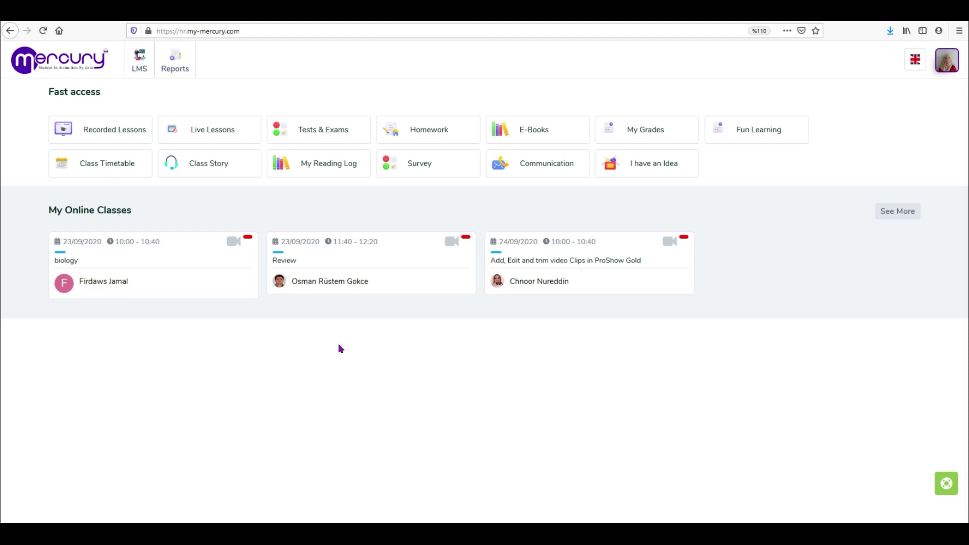
- Open the LMS homework list and view the details of the expired English assignment, closing them again
click(142, 71)
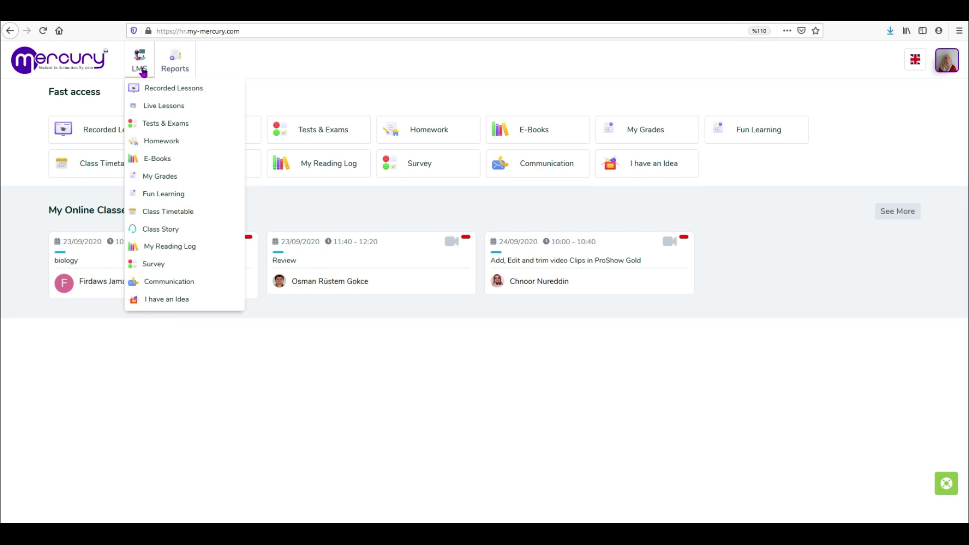
click(162, 142)
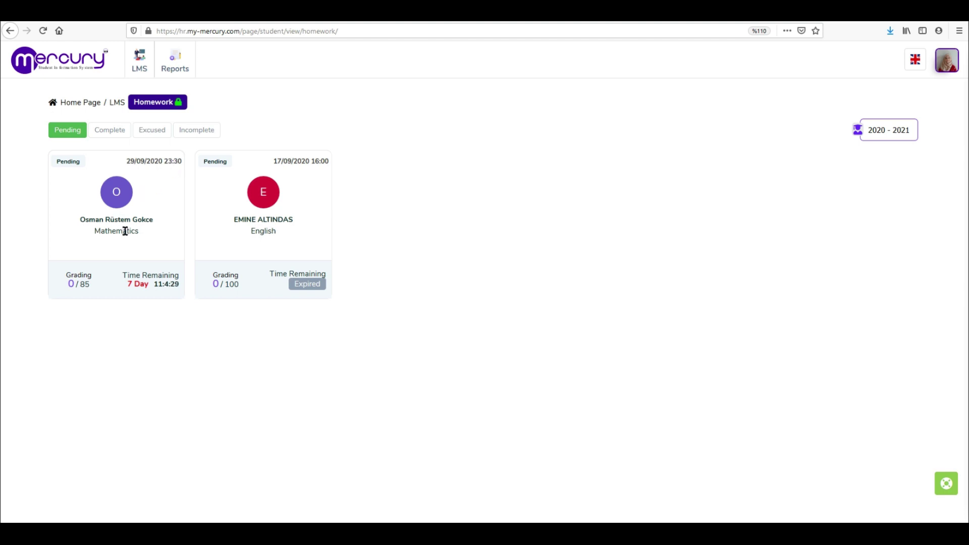
double_click(74, 285)
click(59, 322)
click(263, 247)
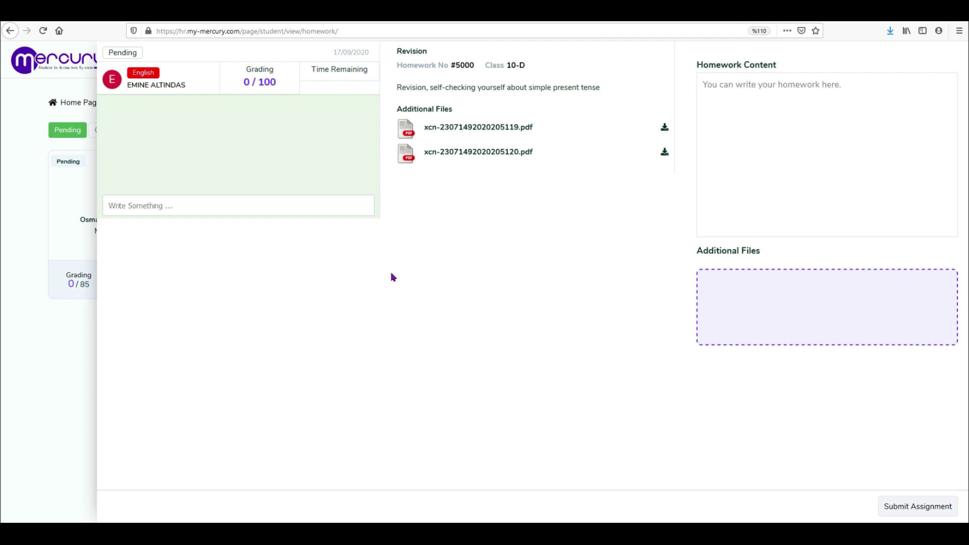
click(77, 333)
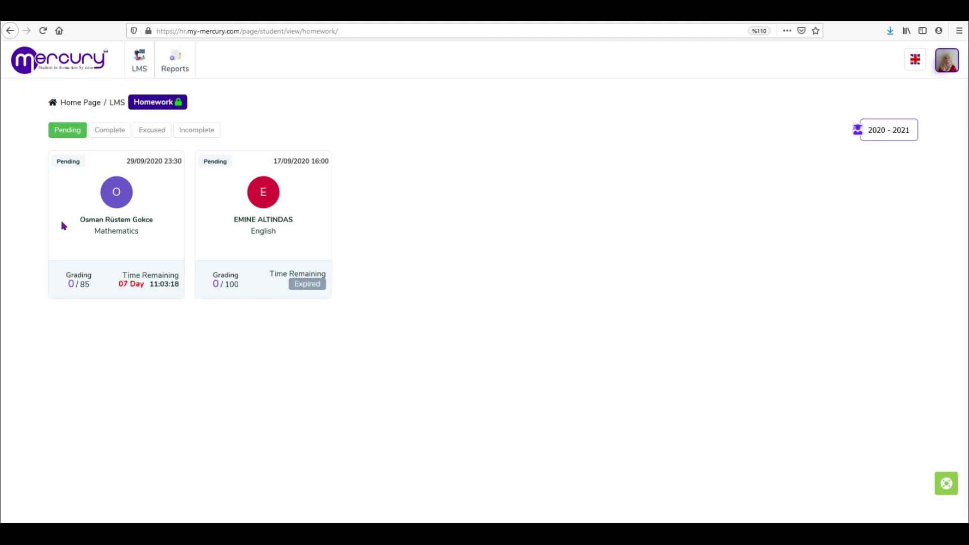
- Open the pending Mathematics homework and review its title, instructions and attached PDF worksheet, returning to the homework details
click(96, 246)
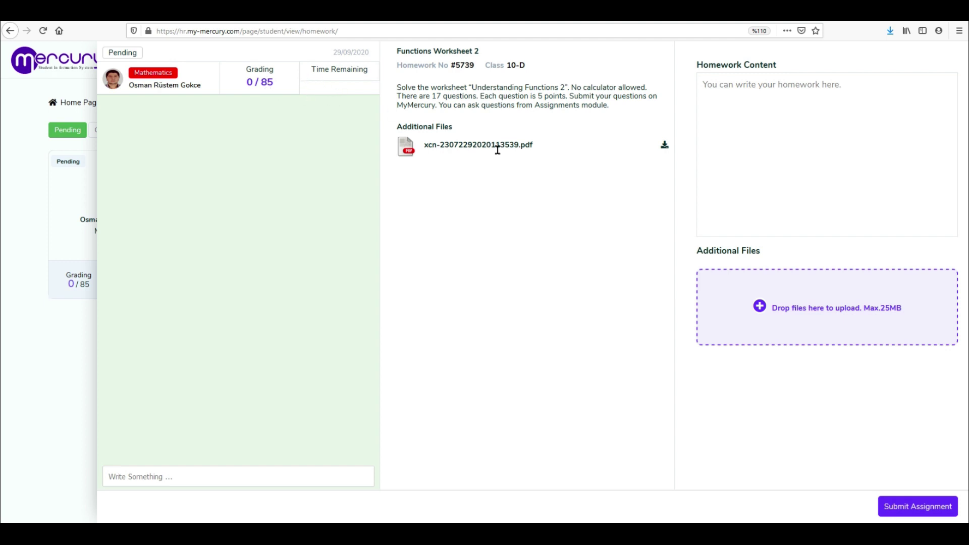
drag(402, 88, 534, 106)
click(480, 96)
triple_click(483, 53)
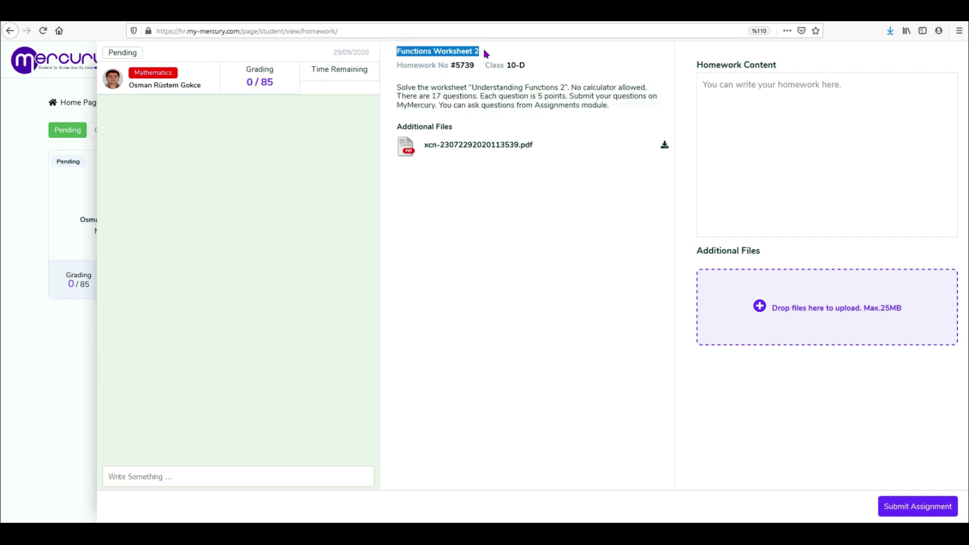
click(447, 86)
drag(396, 87, 612, 122)
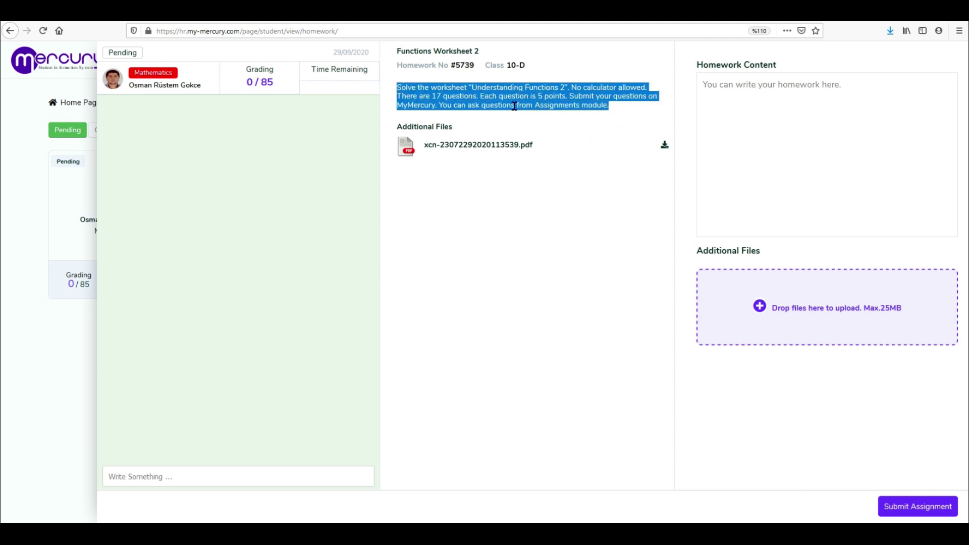
click(507, 187)
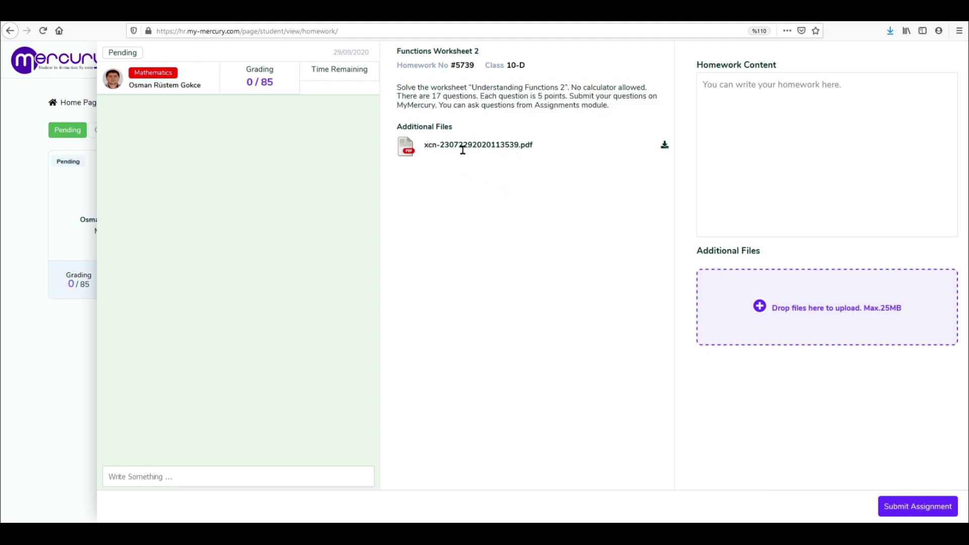
click(665, 148)
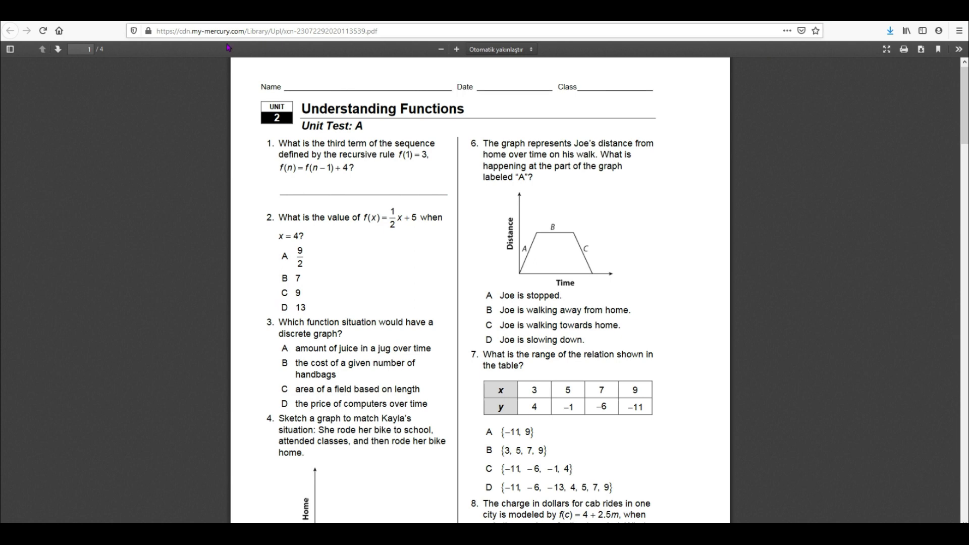
key(alt+Left)
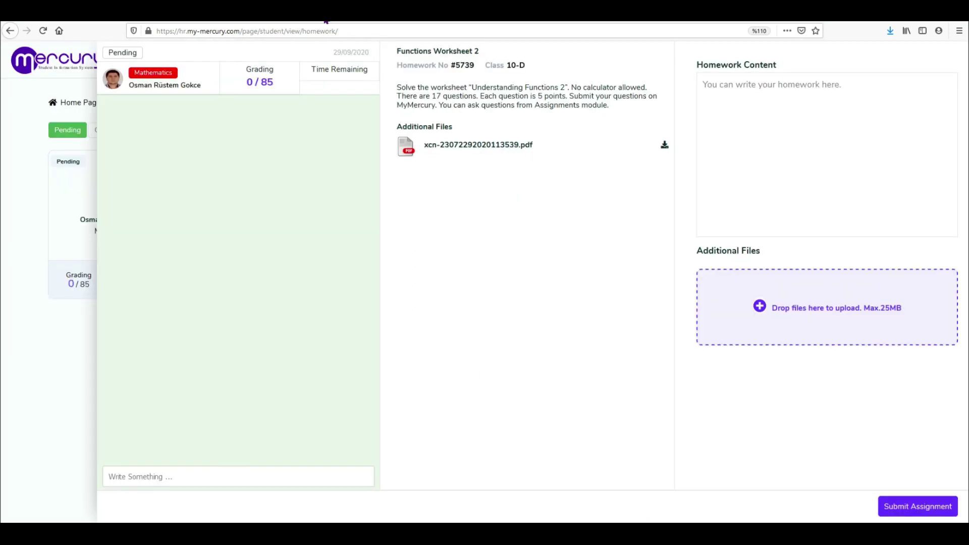
click(727, 93)
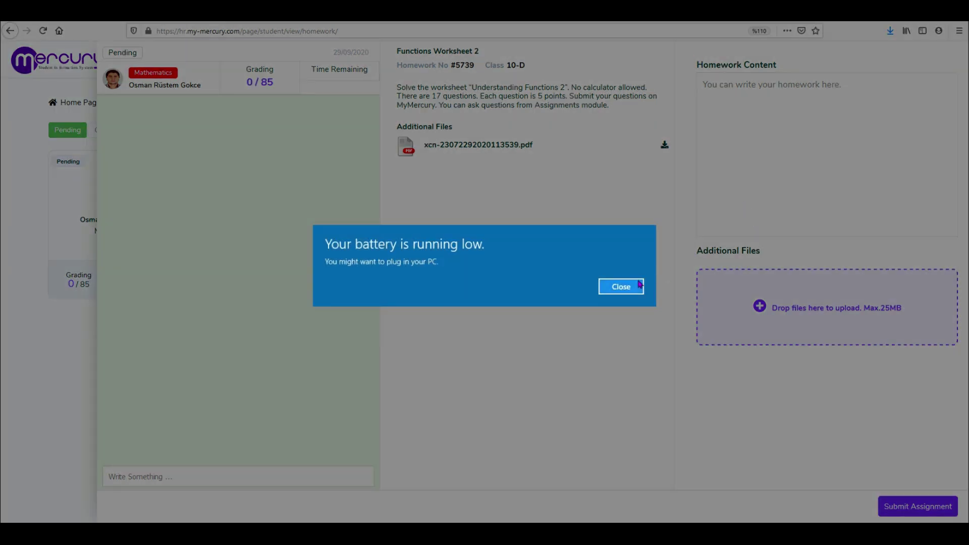
click(621, 286)
click(732, 79)
text(dsafdgfd)
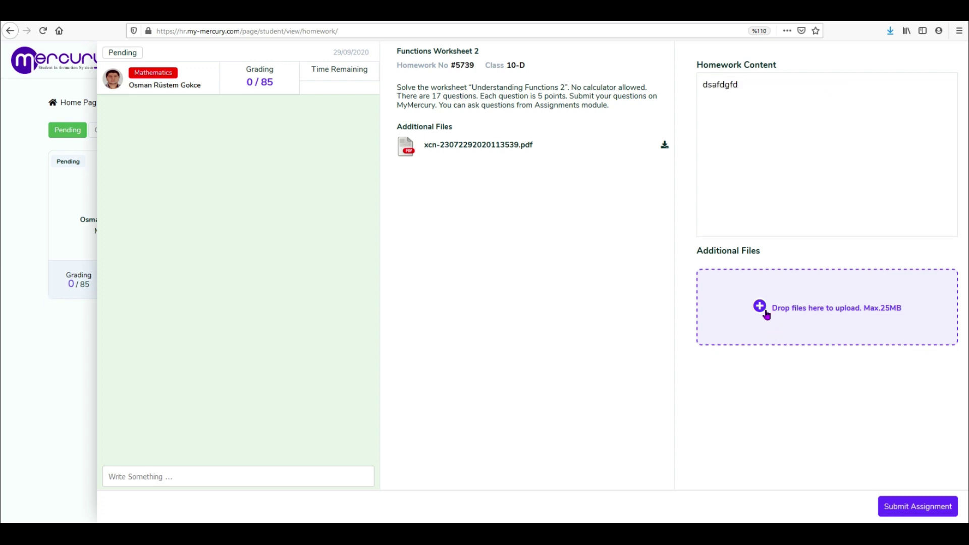
key(BackSpace)
key(BackSpace)
key(BackSpace)
key(BackSpace)
key(BackSpace)
key(BackSpace)
key(BackSpace)
key(BackSpace)
- Enter "Answer 1." as the homework content of the Mathematics assignment
text(Answer 2)
text(.)
- Write "Could you please clarify question n2" as a message to the Mathematics teacher and close the assignment details
click(183, 476)
text(Ca)
key(BackSpace)
text(ould you )
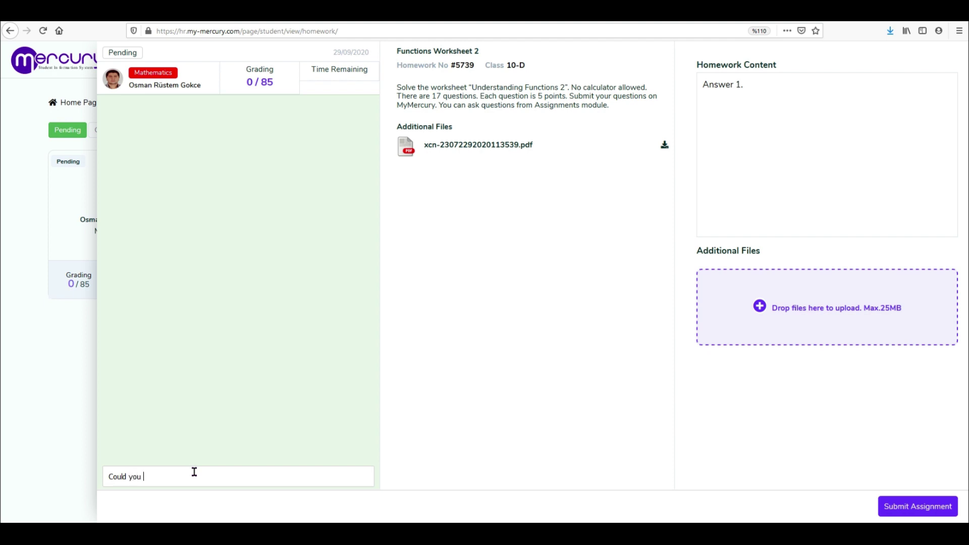
text(please clarify question n2)
click(67, 373)
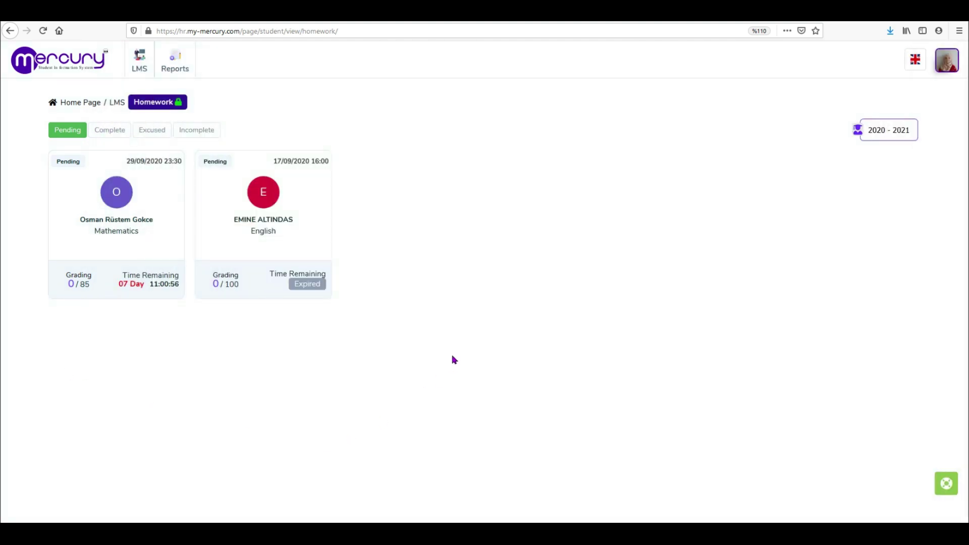